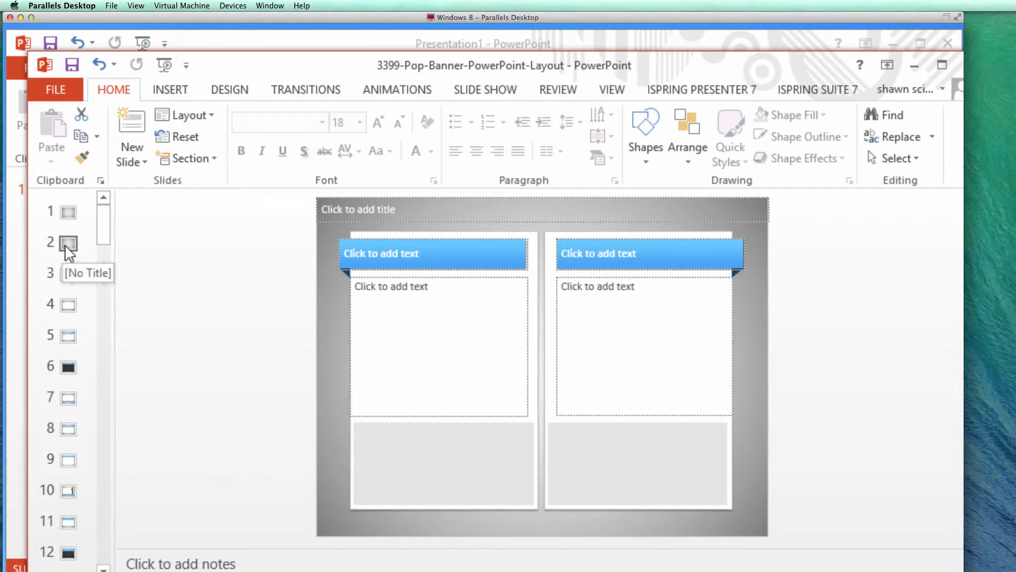
# - Delete all slides from slide 2 to the end, keeping only the first slide
pyautogui.click(67, 249)
pyautogui.hotkey('shift', 'End')
pyautogui.press('Delete')
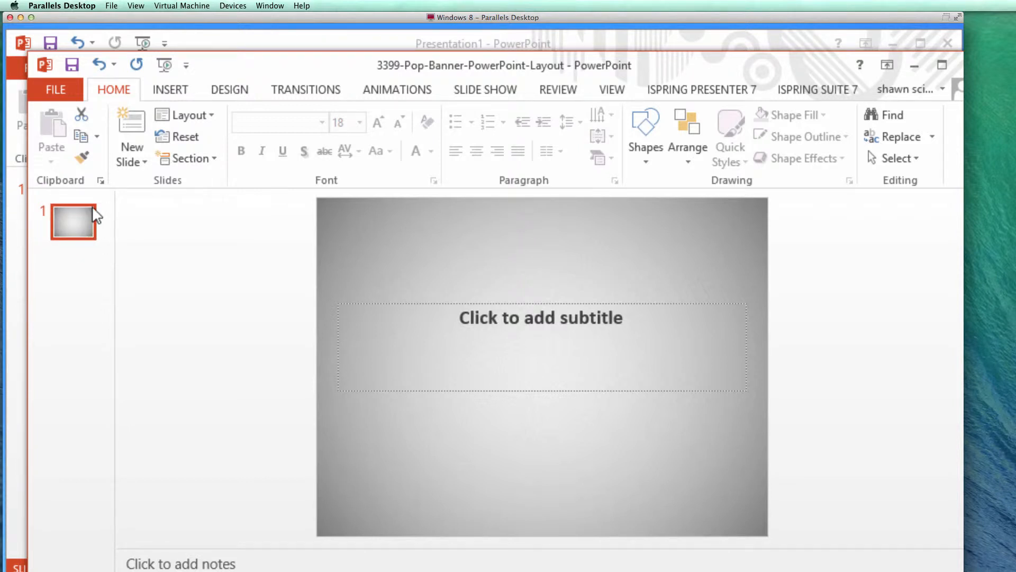
# - Add a slide with the 8_Title and Content layout and check its first heading and body text placeholders
pyautogui.click(137, 144)
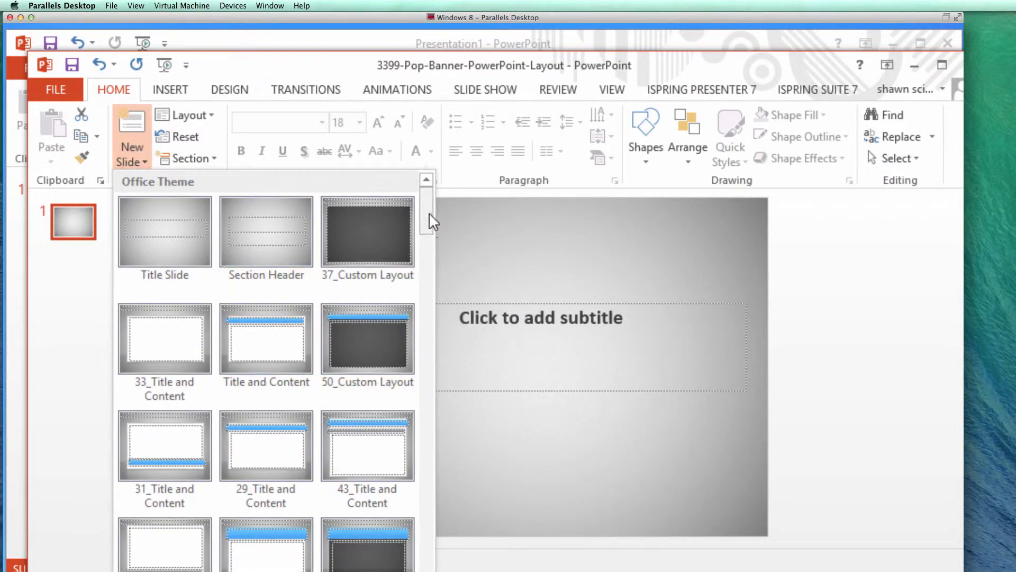
pyautogui.moveTo(429, 214); pyautogui.dragTo(428, 305)
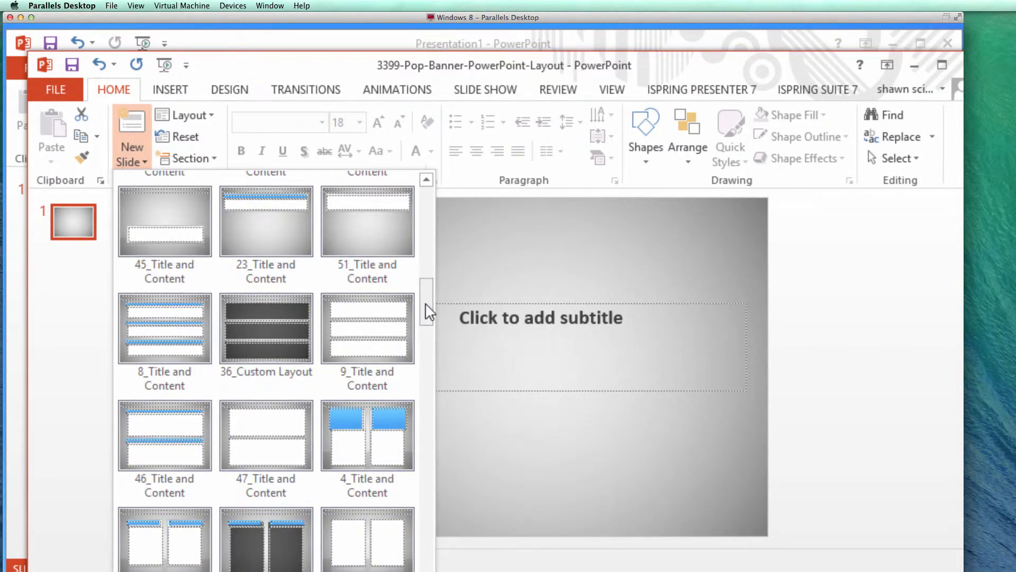
pyautogui.click(152, 338)
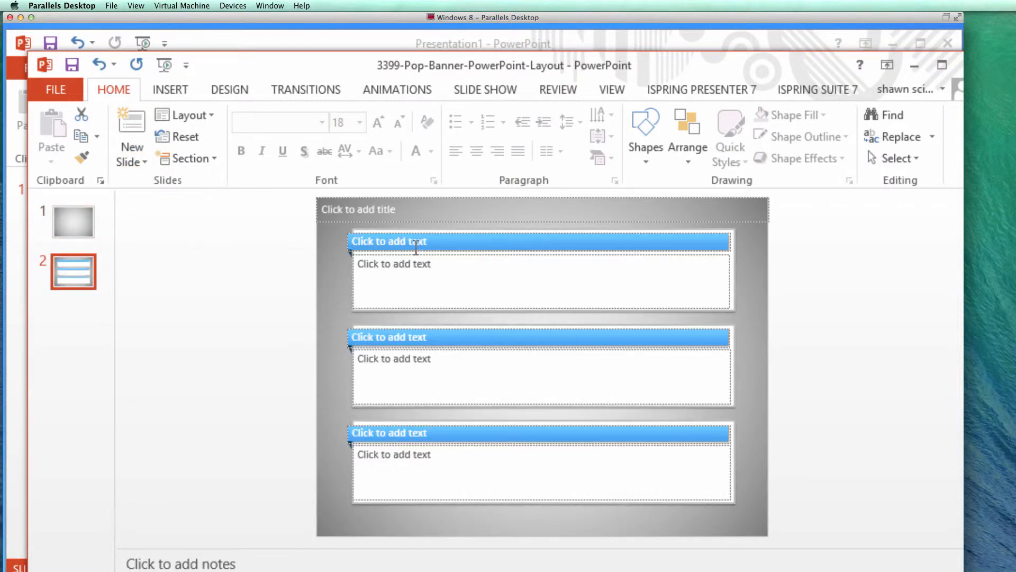
pyautogui.click(372, 241)
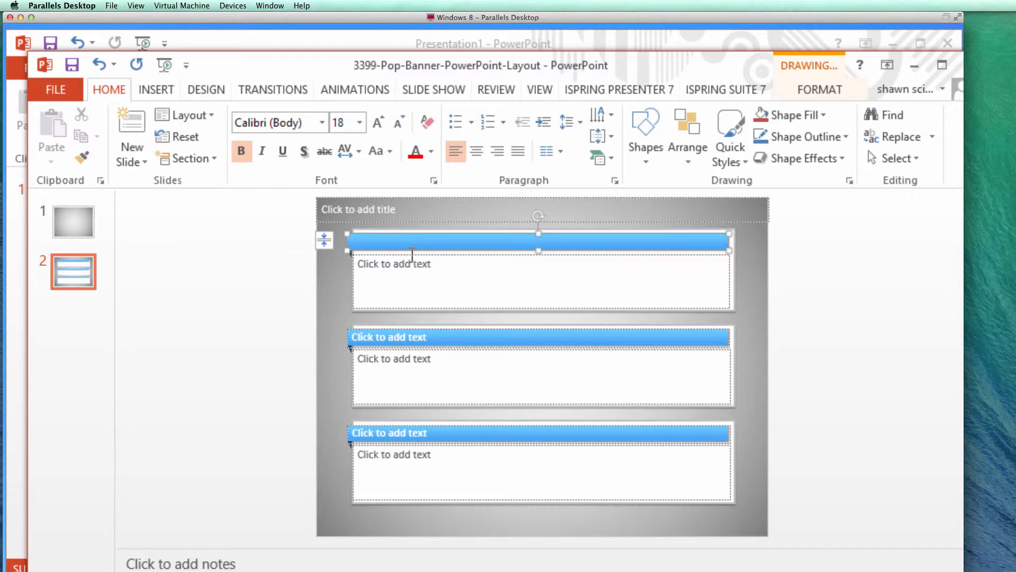
pyautogui.click(376, 265)
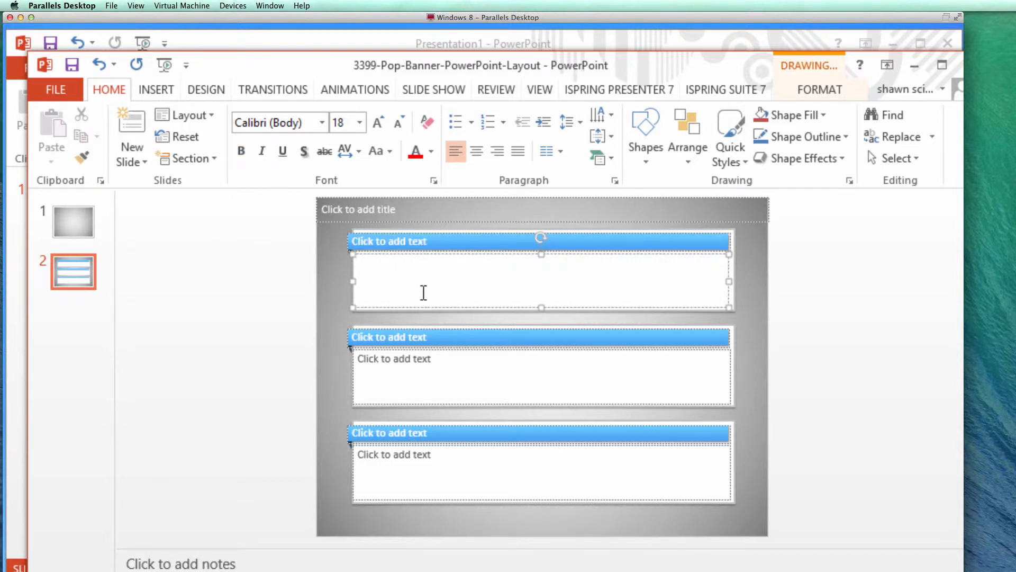
# - Add another slide with the same three-banner layout, followed by one with the 31_Title and Content layout
pyautogui.click(129, 148)
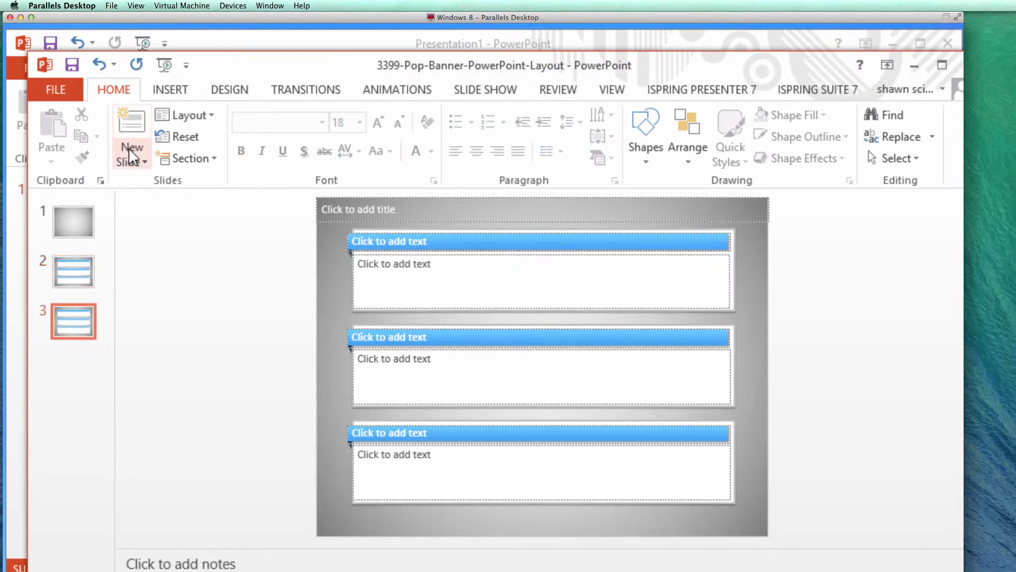
pyautogui.click(141, 161)
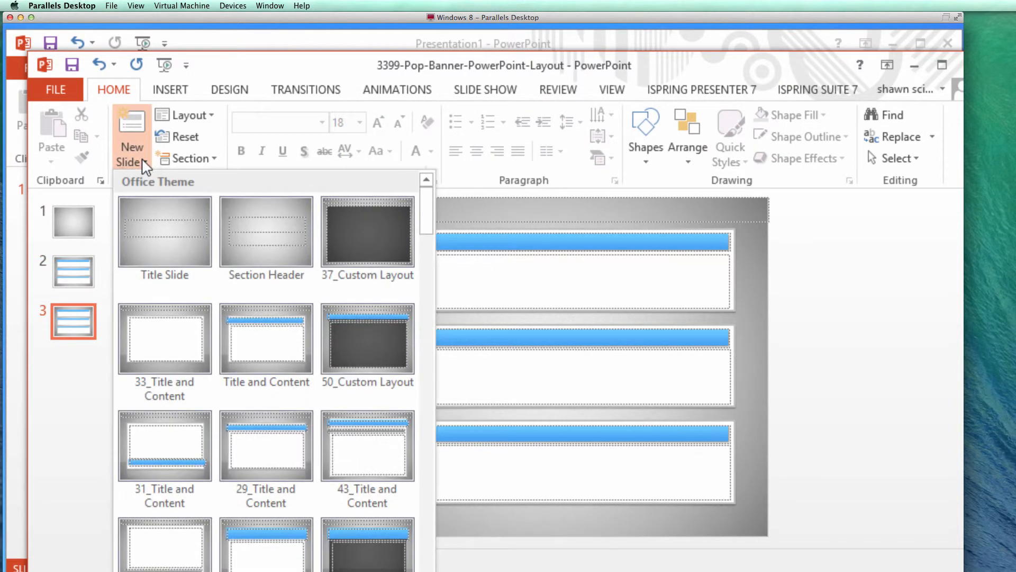
pyautogui.click(173, 446)
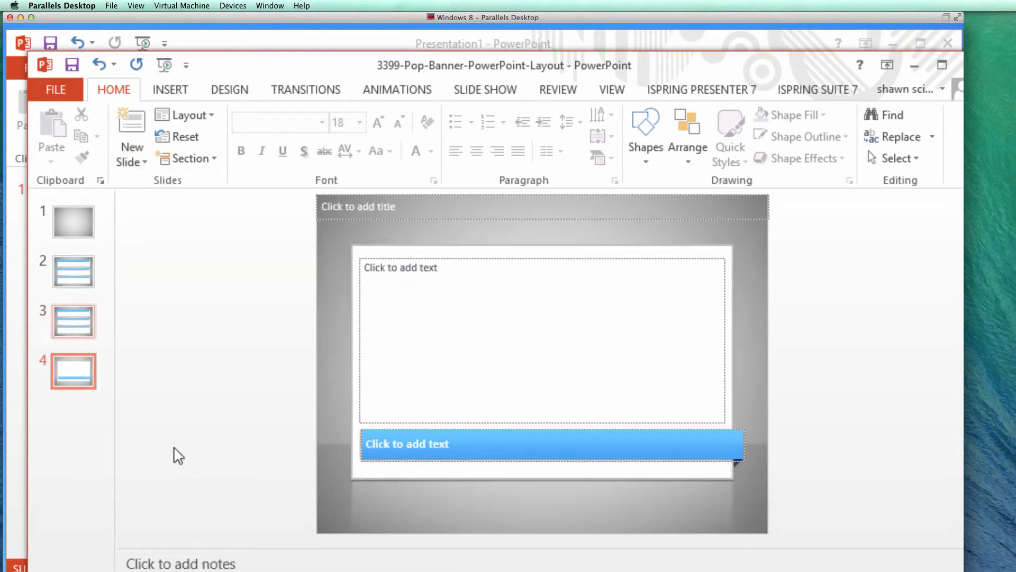
# - Add a slide with the 23_Title and Content layout and delete it again
pyautogui.click(142, 160)
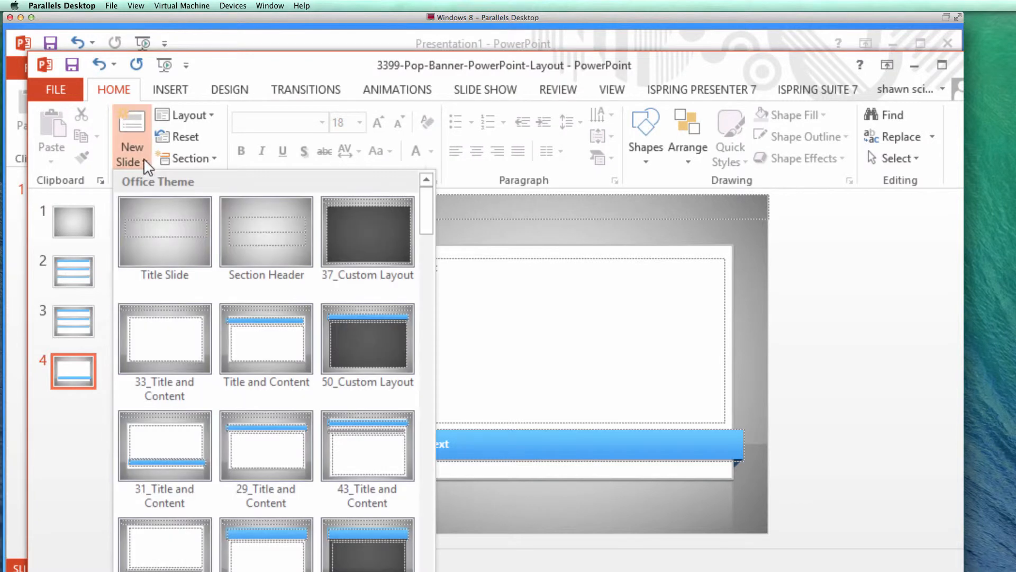
pyautogui.moveTo(427, 223); pyautogui.dragTo(429, 302)
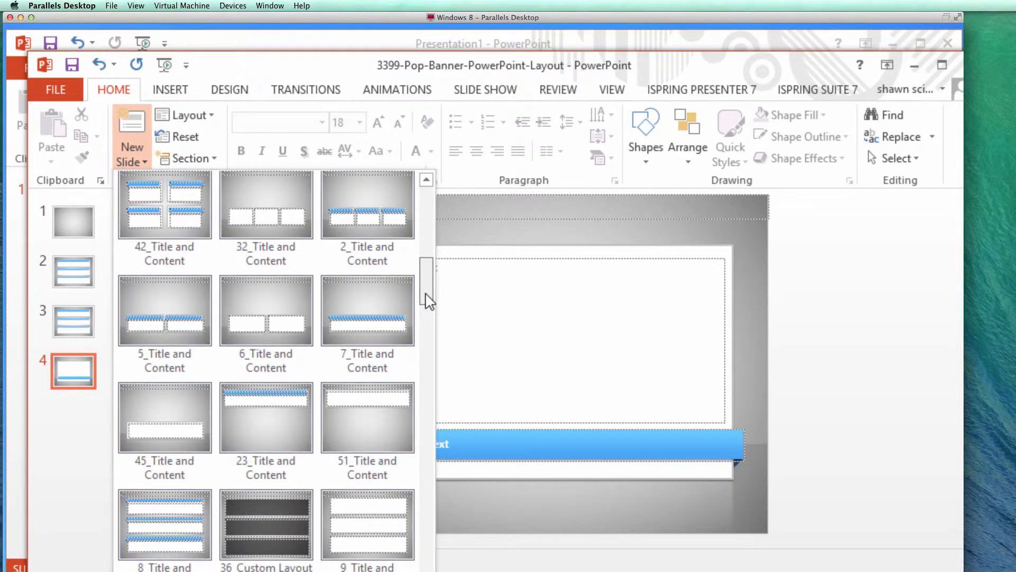
pyautogui.click(265, 427)
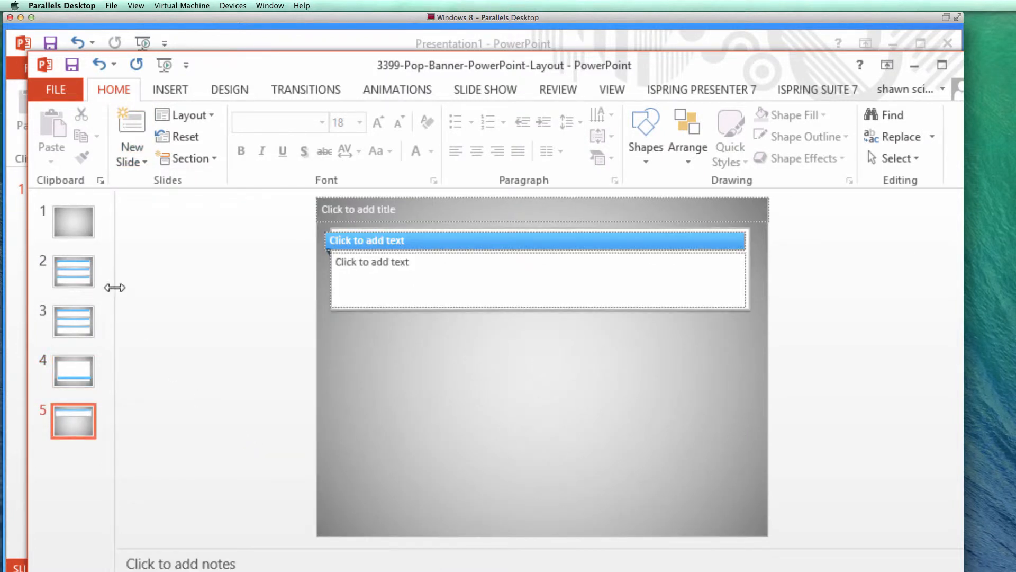
pyautogui.rightClick(77, 427)
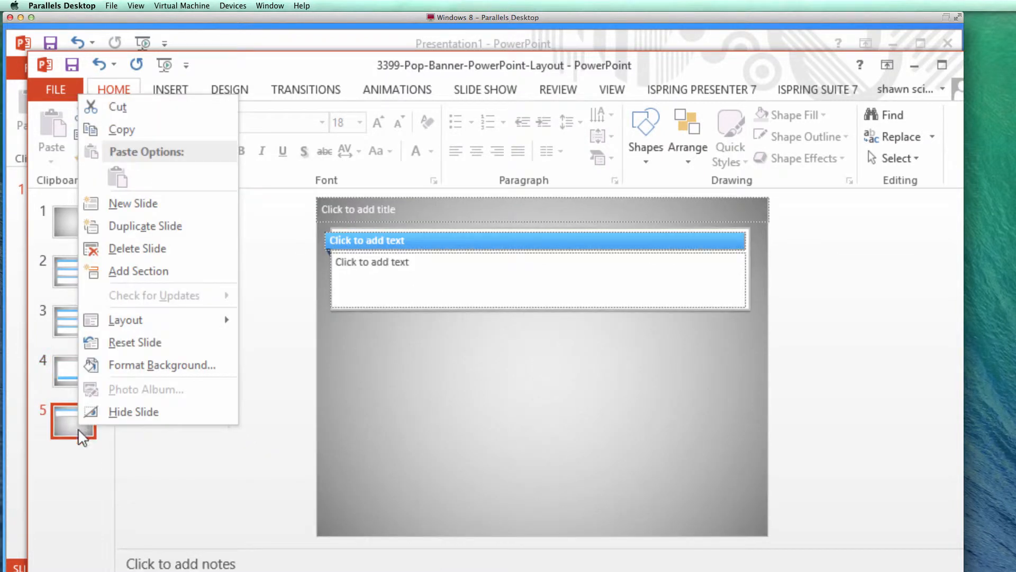
pyautogui.click(146, 251)
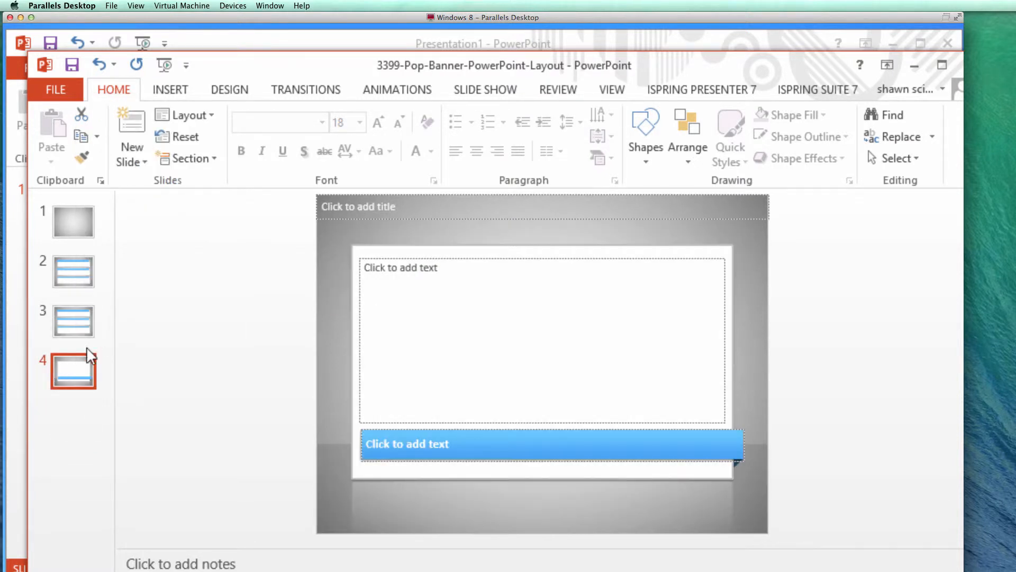
# - Move slide 4 up to third place and check its body text and title placeholders
pyautogui.moveTo(72, 374); pyautogui.dragTo(68, 302)
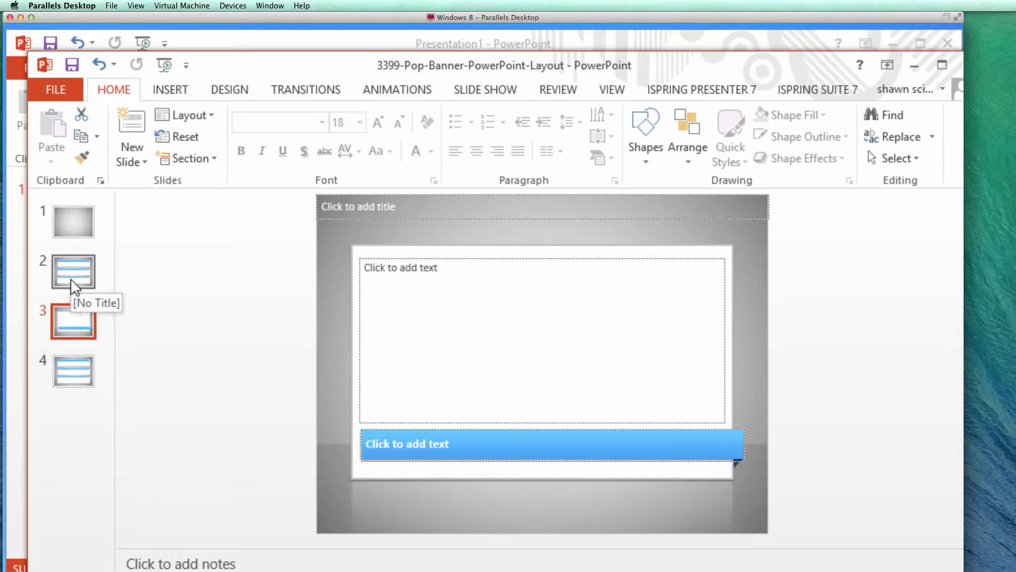
pyautogui.click(432, 263)
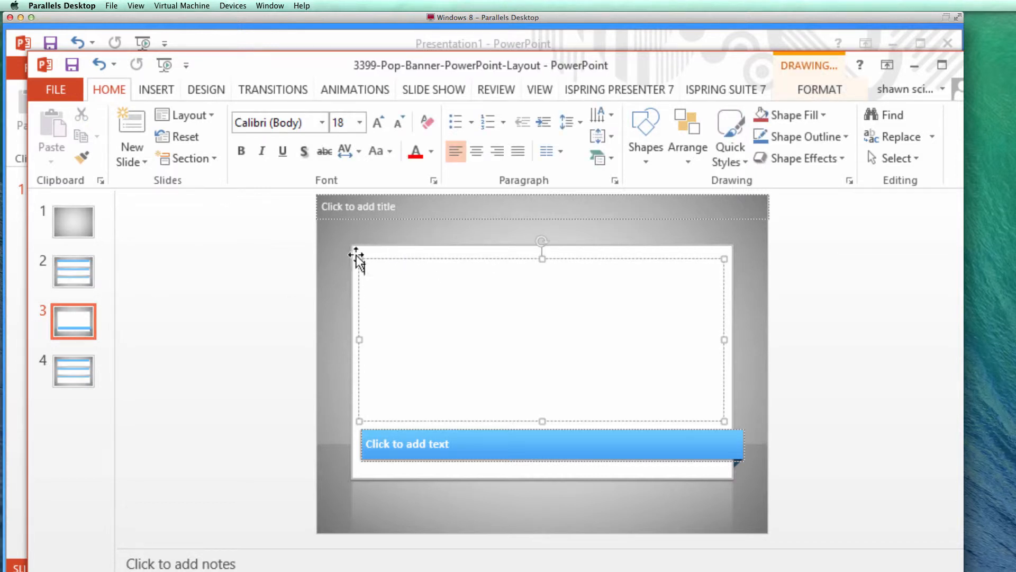
pyautogui.click(363, 212)
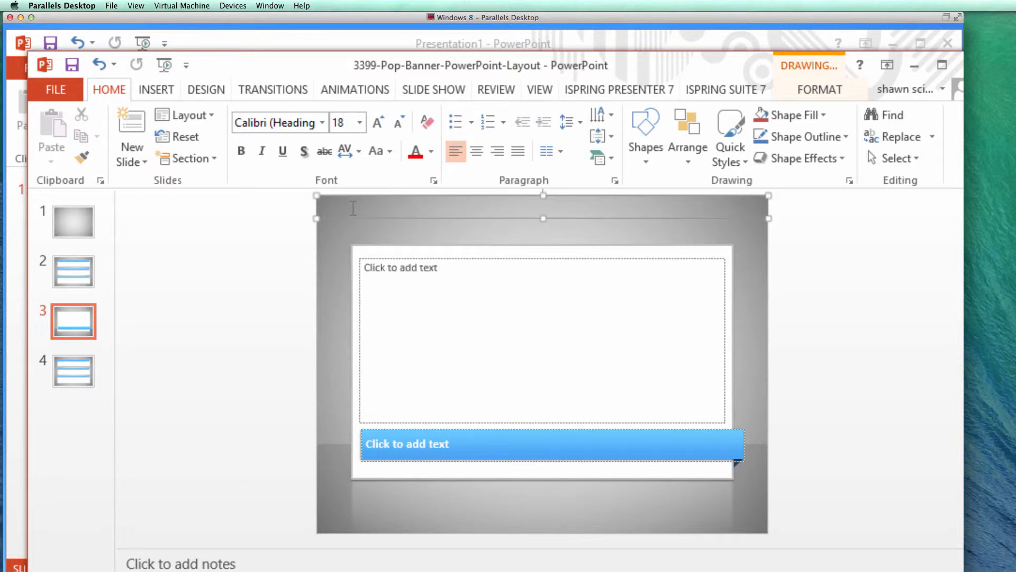
# - Narrow the body text placeholder and the blue banner's text placeholder on slide 3 by pulling in their right edges
pyautogui.click(395, 268)
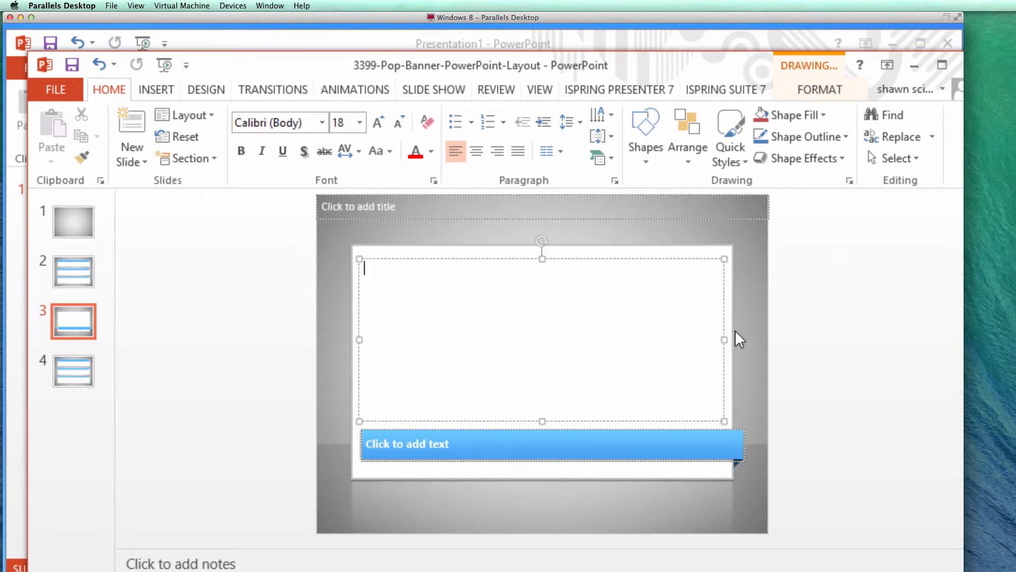
pyautogui.moveTo(724, 339); pyautogui.dragTo(682, 339)
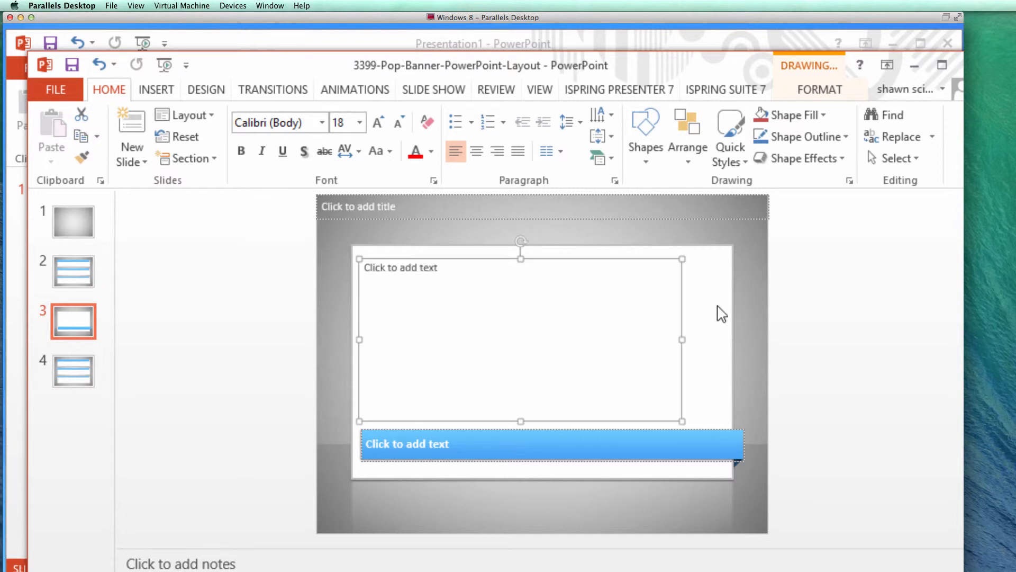
pyautogui.click(722, 315)
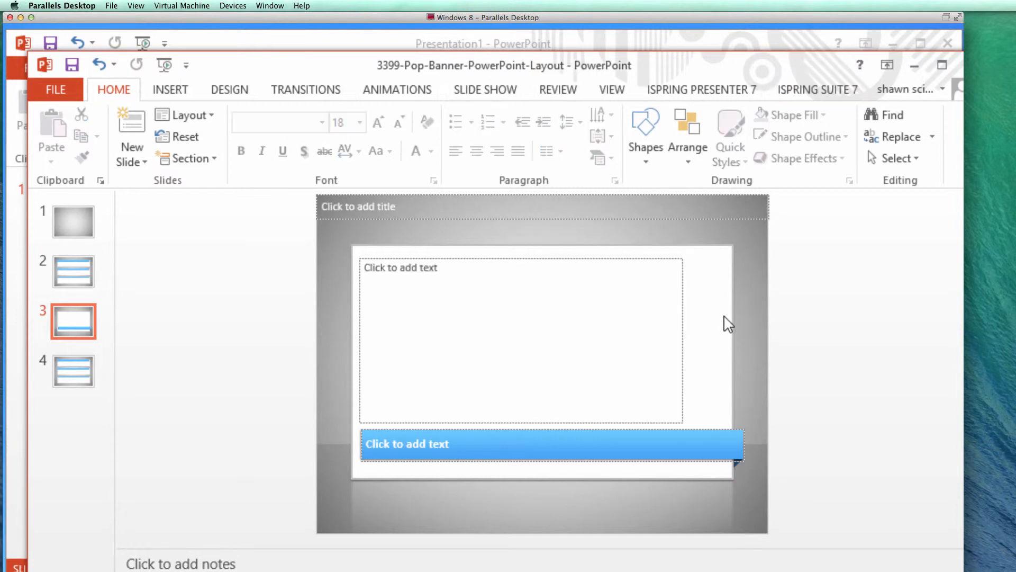
pyautogui.click(721, 442)
pyautogui.moveTo(743, 444); pyautogui.dragTo(690, 444)
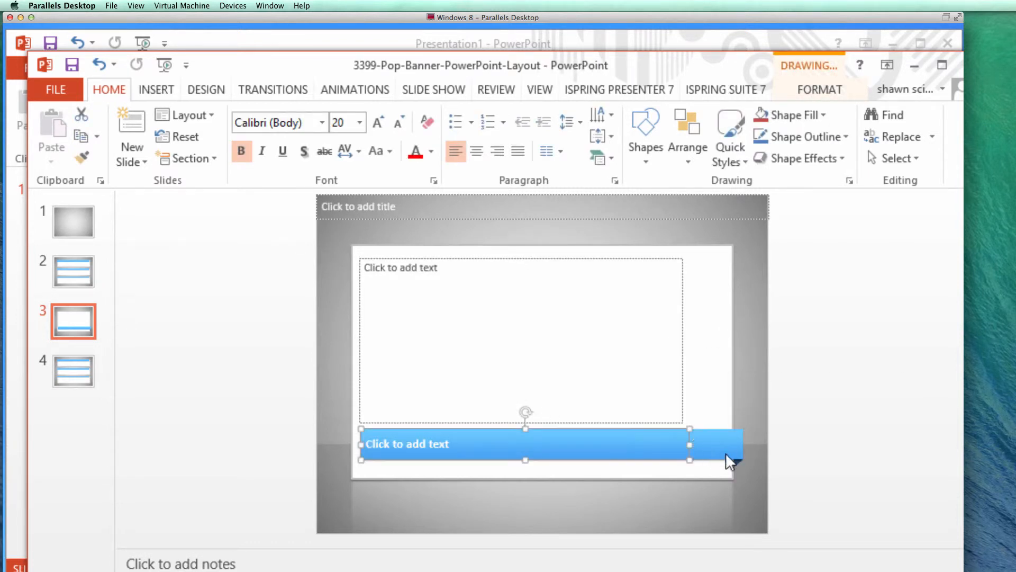
pyautogui.click(732, 433)
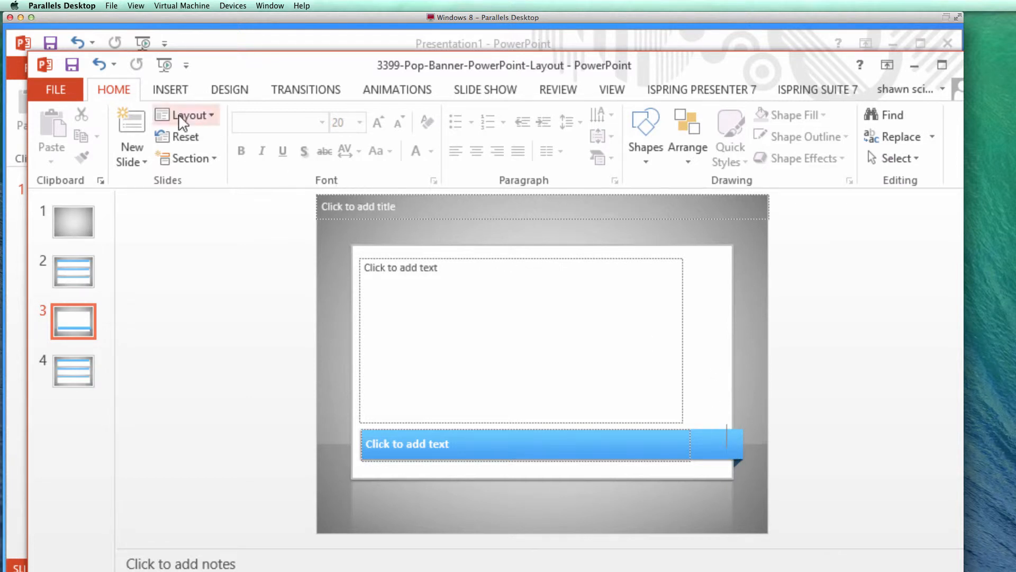
# - Open the Slide Master view and examine several of the template's slide layouts
pyautogui.click(609, 93)
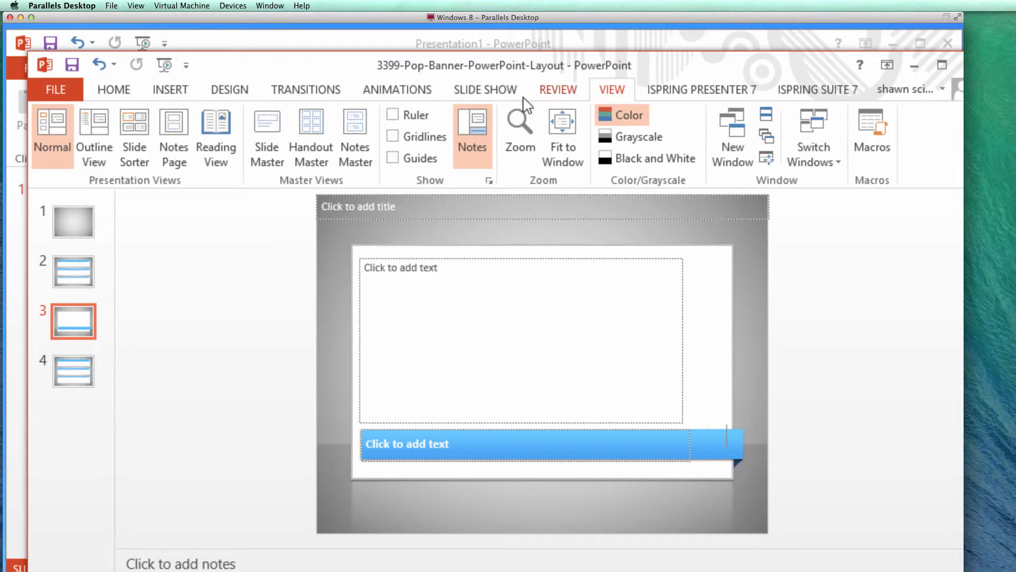
pyautogui.click(269, 151)
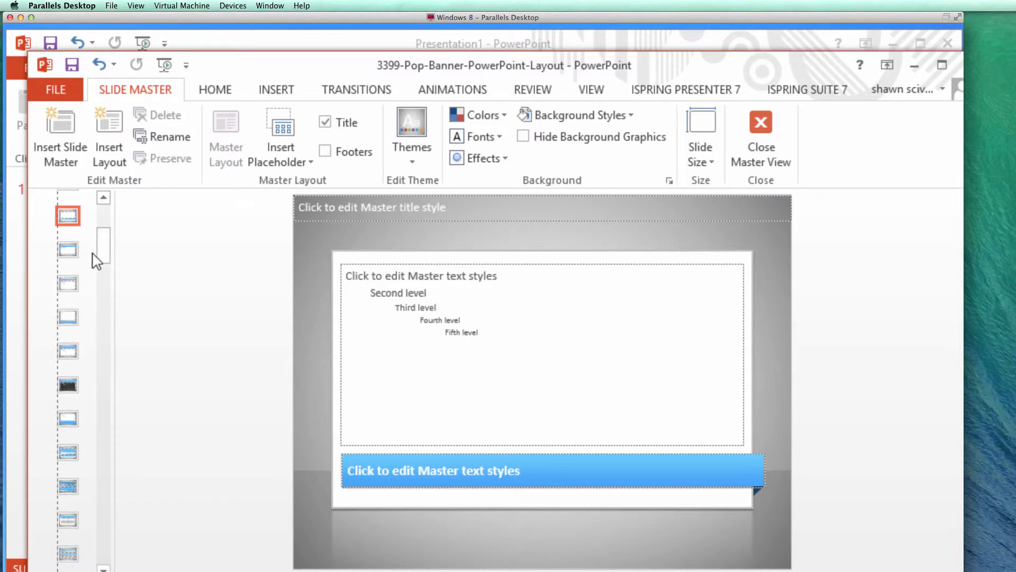
pyautogui.moveTo(106, 245); pyautogui.dragTo(103, 373)
pyautogui.click(69, 318)
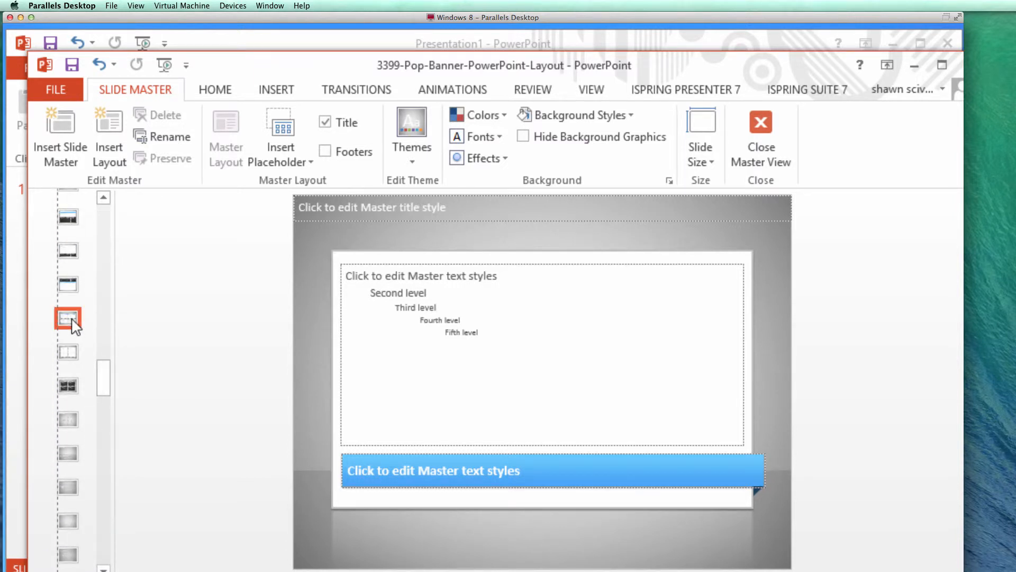
pyautogui.click(68, 284)
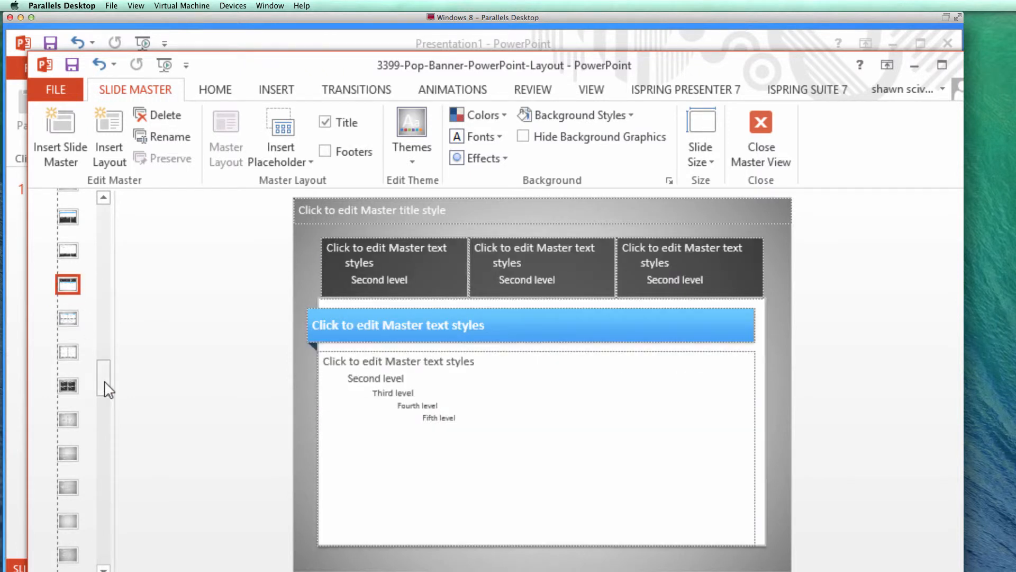
pyautogui.moveTo(104, 386); pyautogui.dragTo(106, 229)
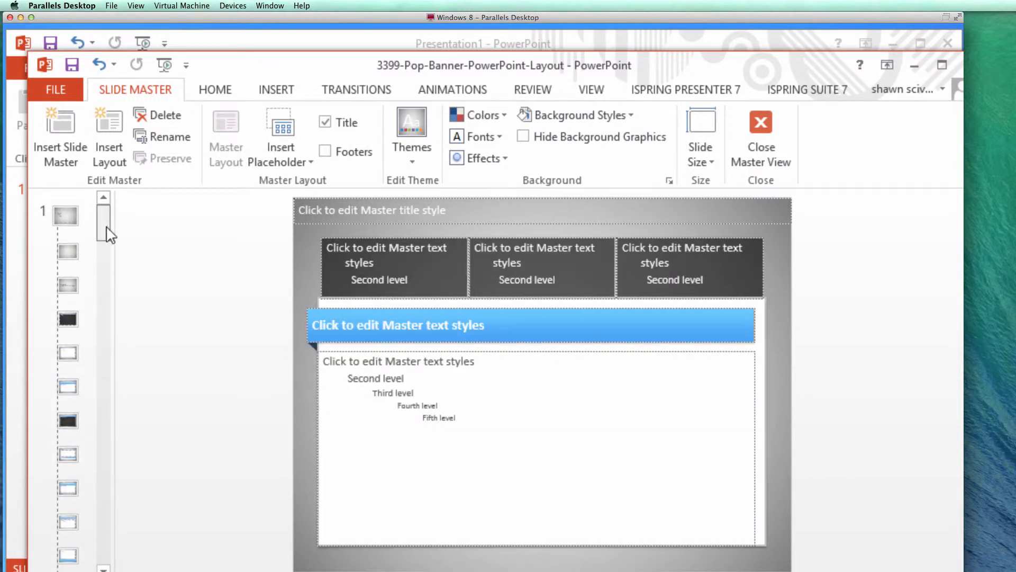
pyautogui.click(68, 386)
pyautogui.click(67, 421)
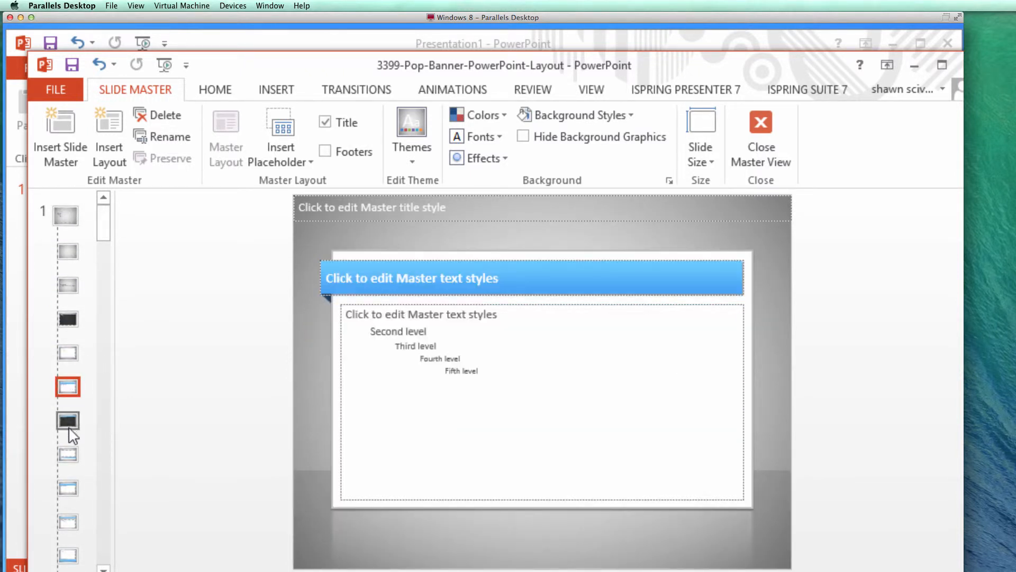
pyautogui.click(68, 386)
# - On the top-level slide master, shift the grey background picture to the left so it extends beyond the slide edge
pyautogui.click(65, 219)
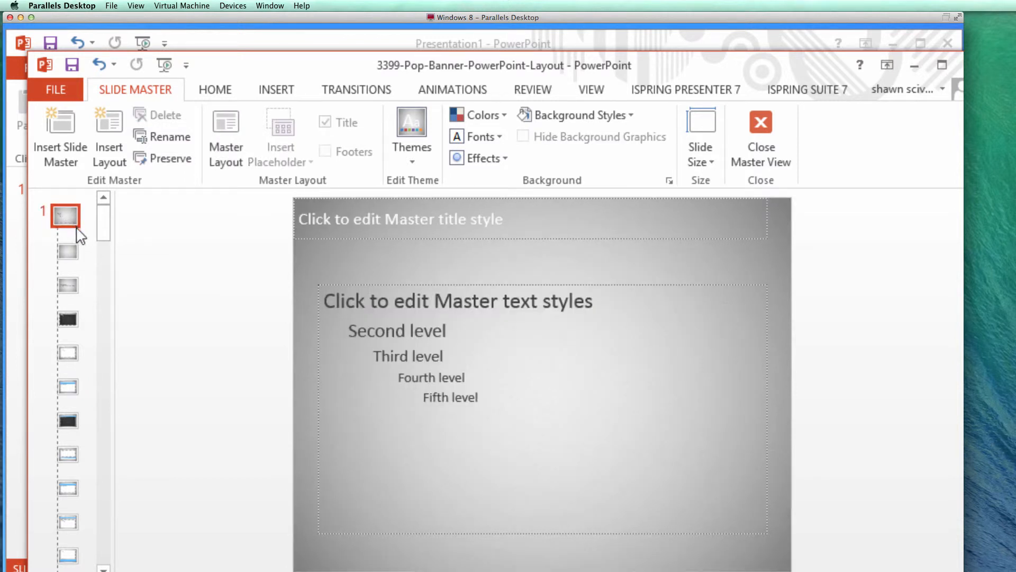
pyautogui.click(766, 266)
pyautogui.moveTo(777, 265); pyautogui.dragTo(697, 264)
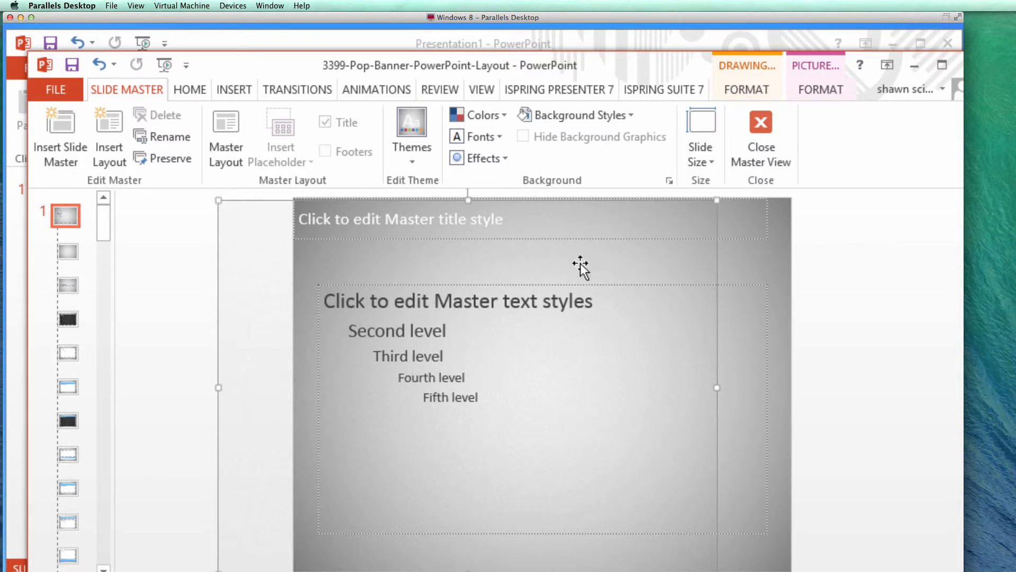
# - Fill the full-slide background rectangle on the slide master with a solid tan theme color
pyautogui.click(741, 262)
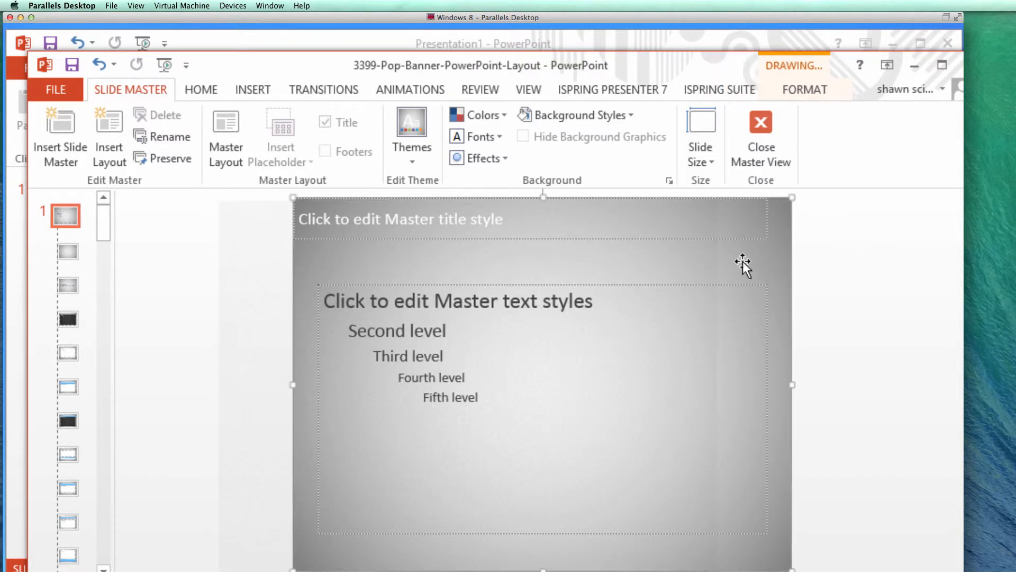
pyautogui.doubleClick(770, 262)
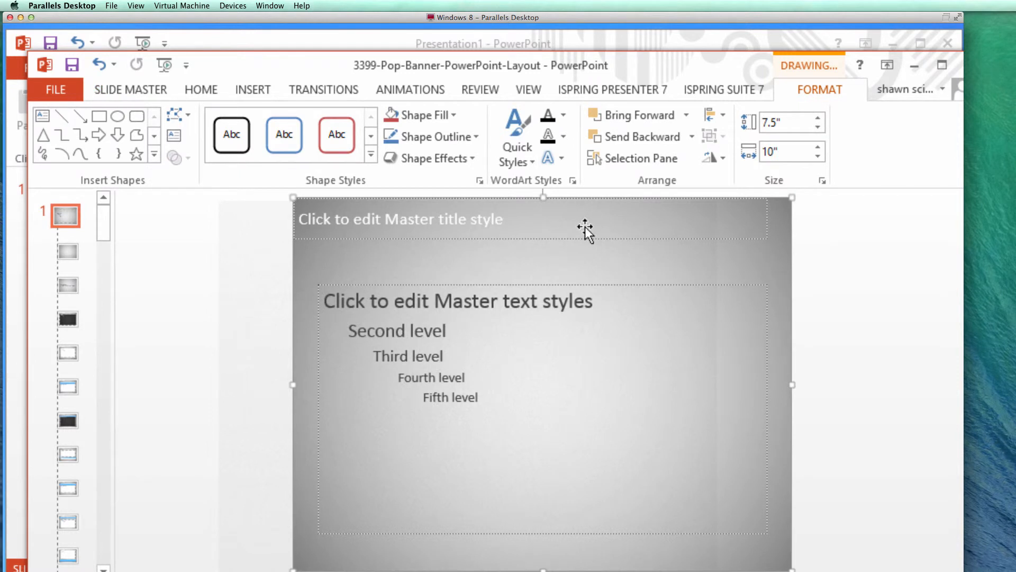
pyautogui.click(431, 117)
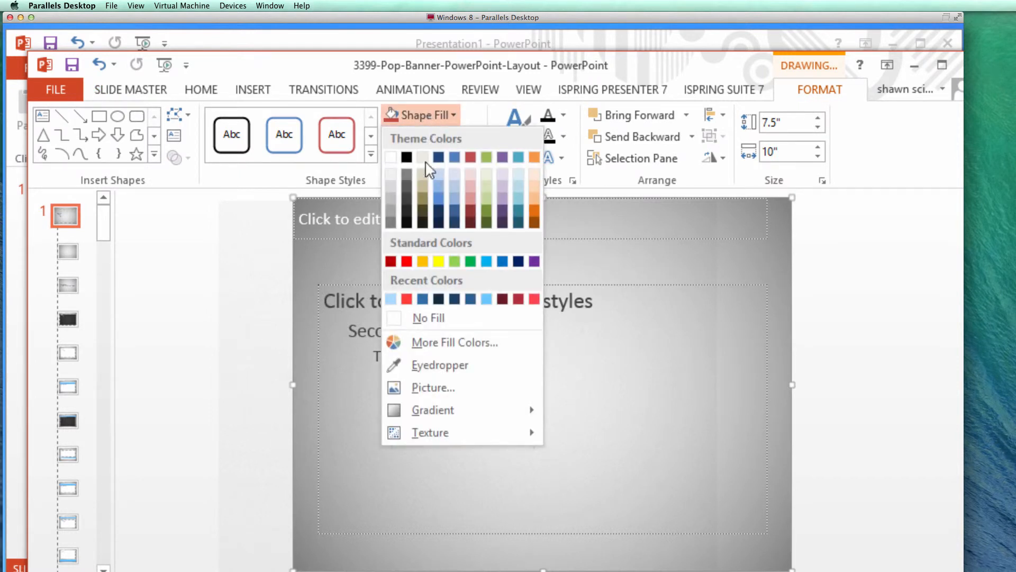
pyautogui.moveTo(443, 417)
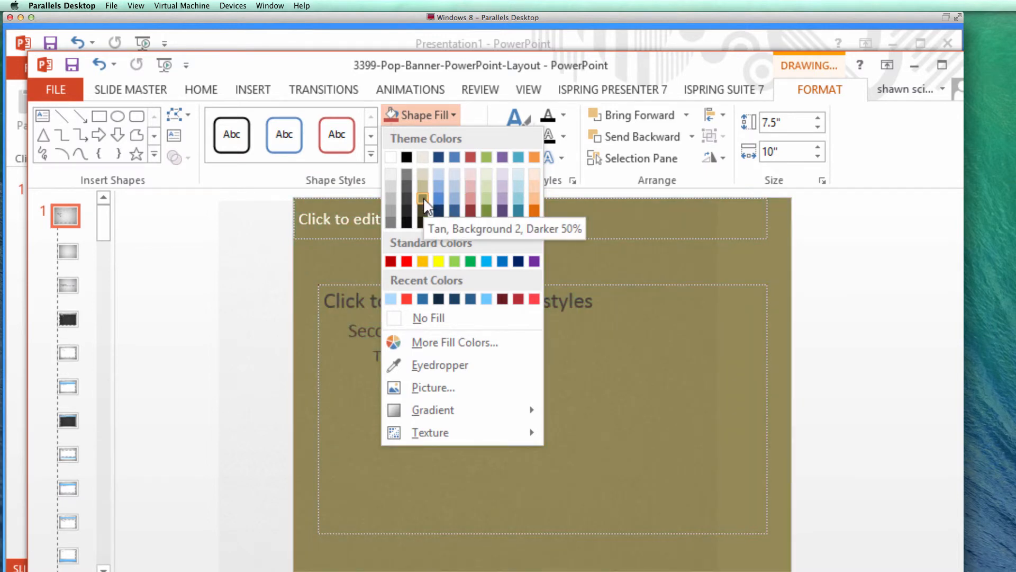
pyautogui.click(423, 195)
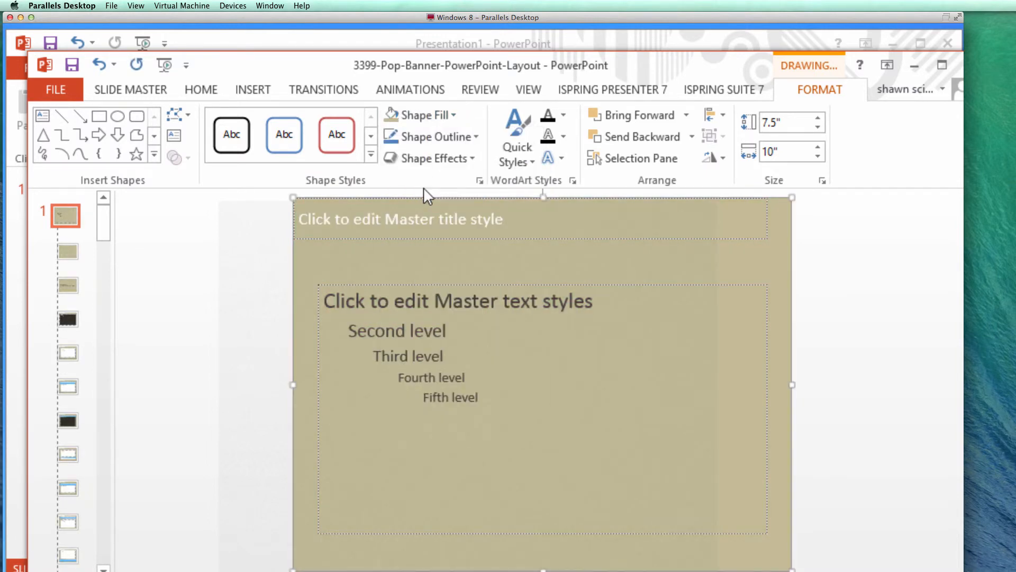
# - Shift the textured background picture back over the slide on the slide master and check the background on several layouts
pyautogui.moveTo(515, 274); pyautogui.dragTo(584, 271)
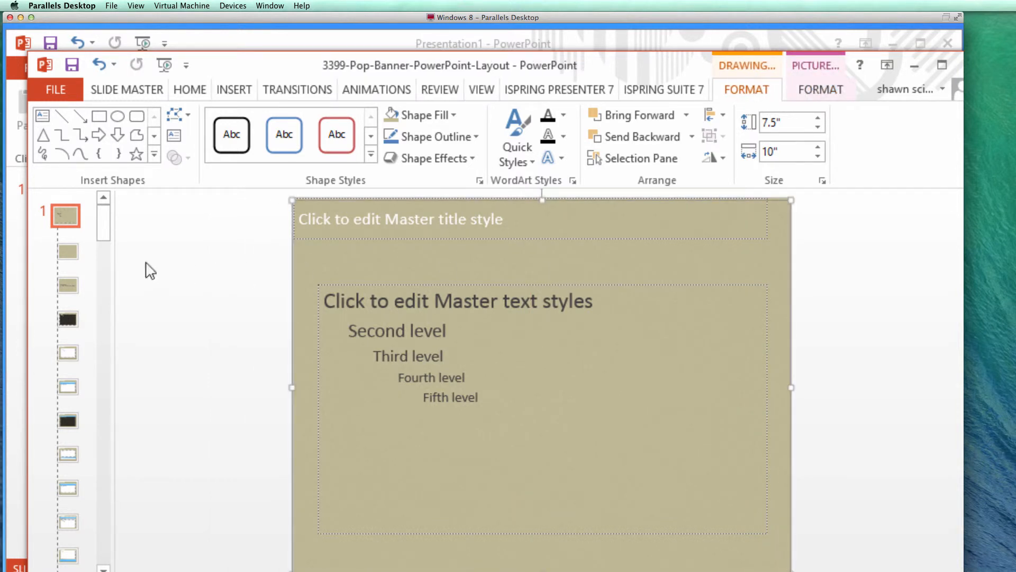
pyautogui.click(68, 319)
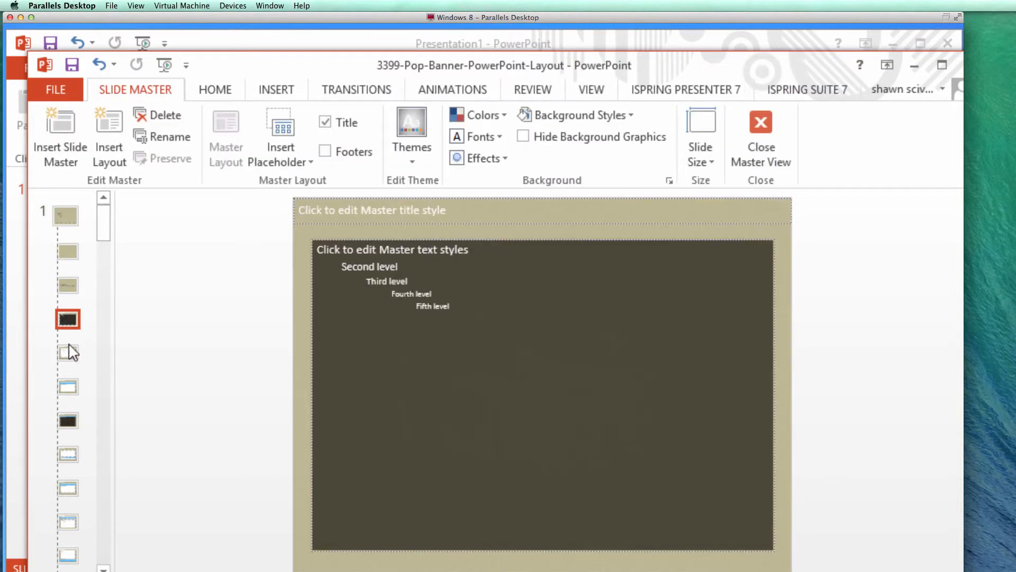
pyautogui.click(68, 359)
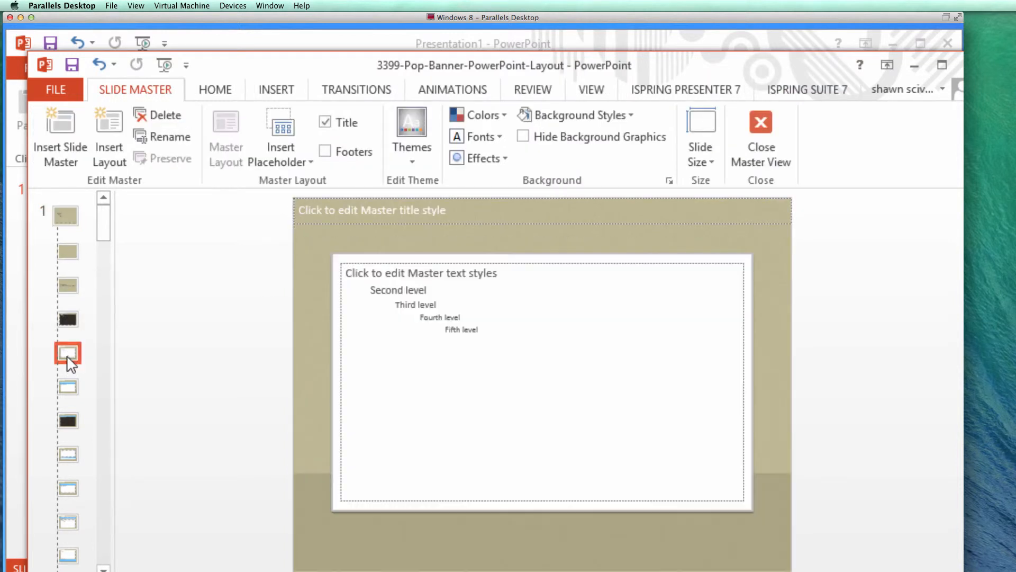
pyautogui.click(65, 420)
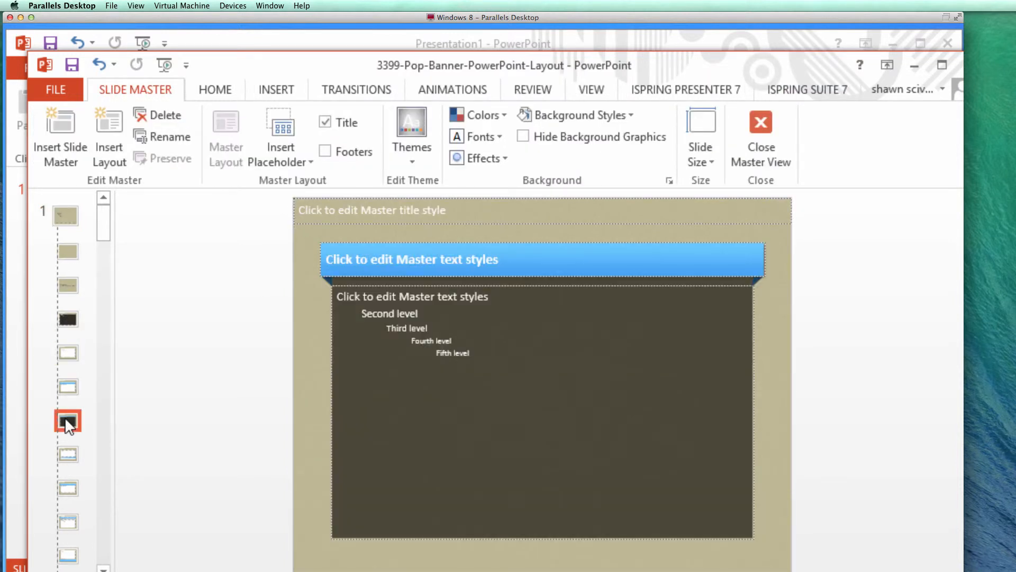
# - On the layout with a blue banner over a white box, fill the banner's text placeholder with the purple theme color
pyautogui.click(64, 387)
pyautogui.click(666, 284)
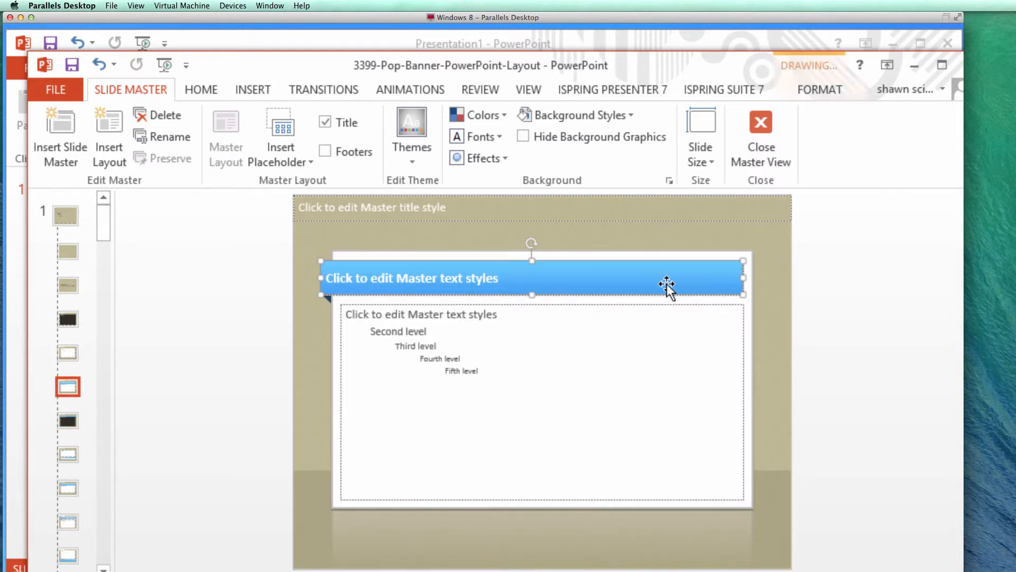
pyautogui.doubleClick(728, 279)
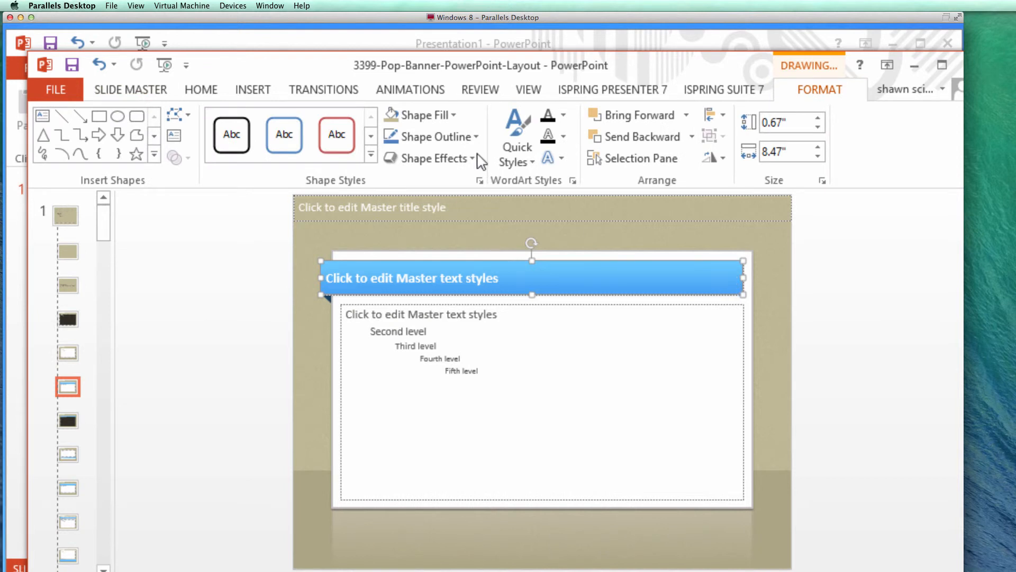
pyautogui.click(431, 116)
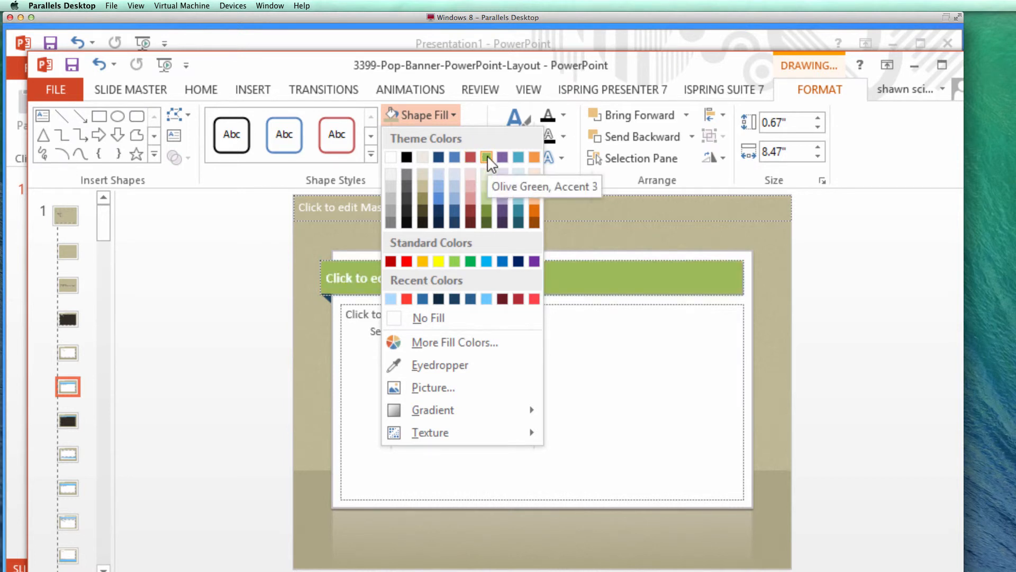
pyautogui.click(502, 157)
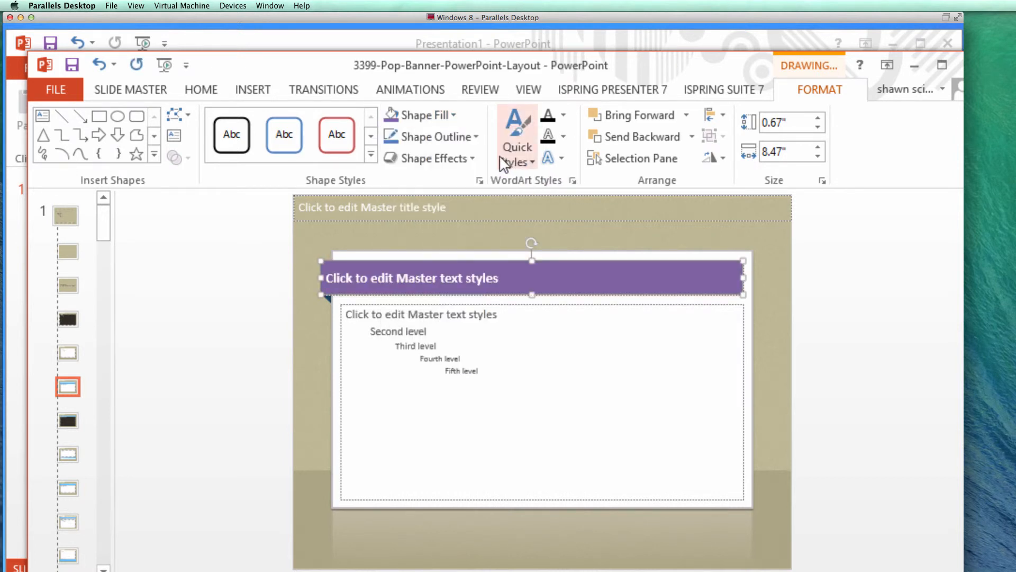
# - Fill the small folded corner beneath the banner with a darker shade of the purple theme color
pyautogui.click(327, 300)
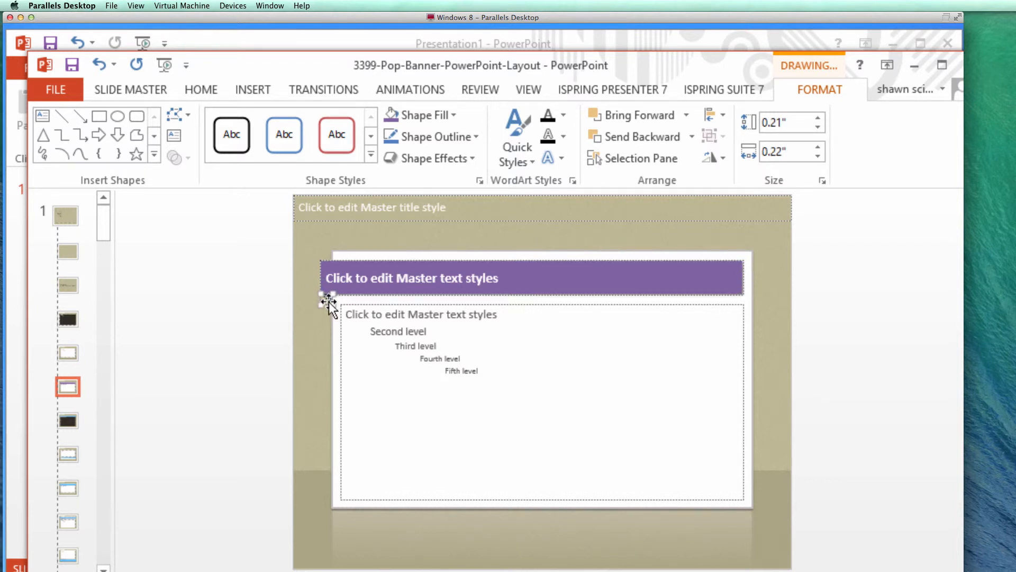
pyautogui.click(449, 117)
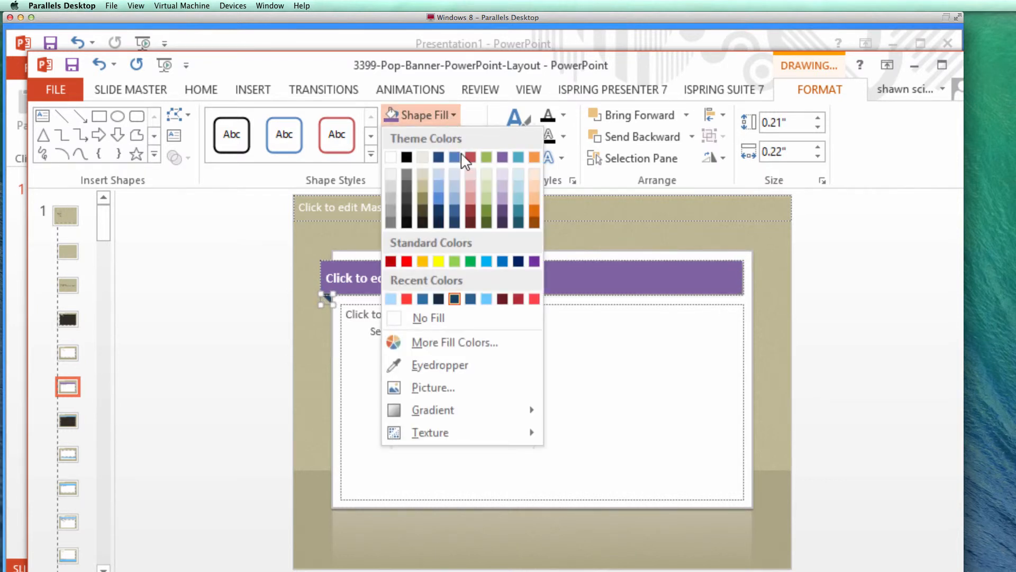
pyautogui.click(503, 210)
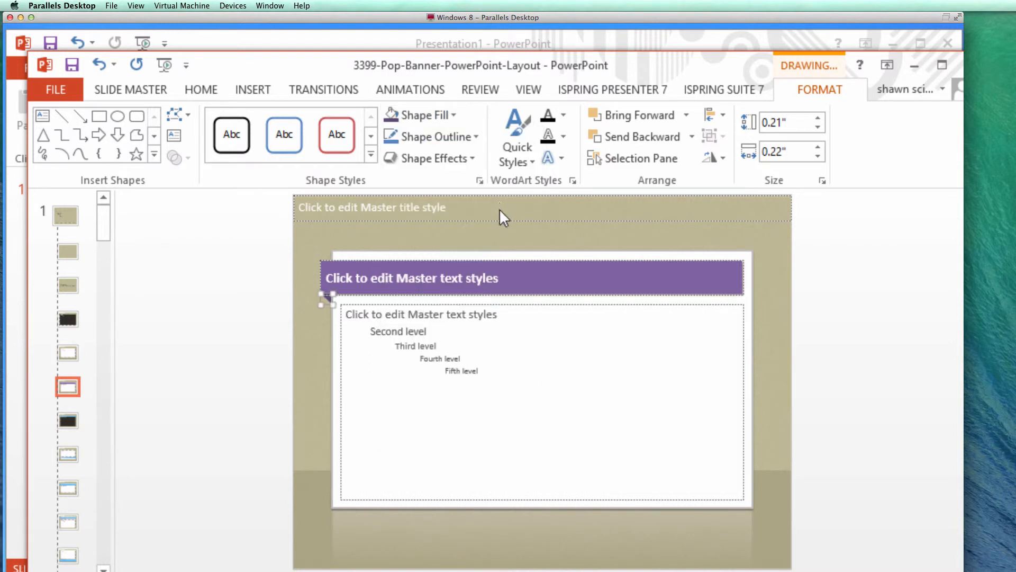
pyautogui.click(840, 300)
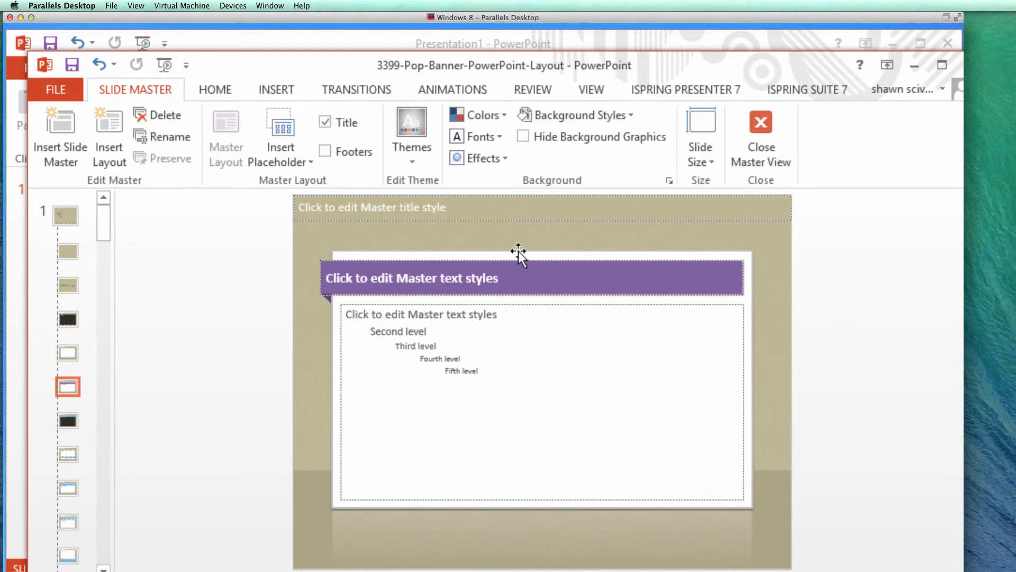
# - Compare the purple-banner layout with the dark layout that has a blue banner
pyautogui.click(432, 221)
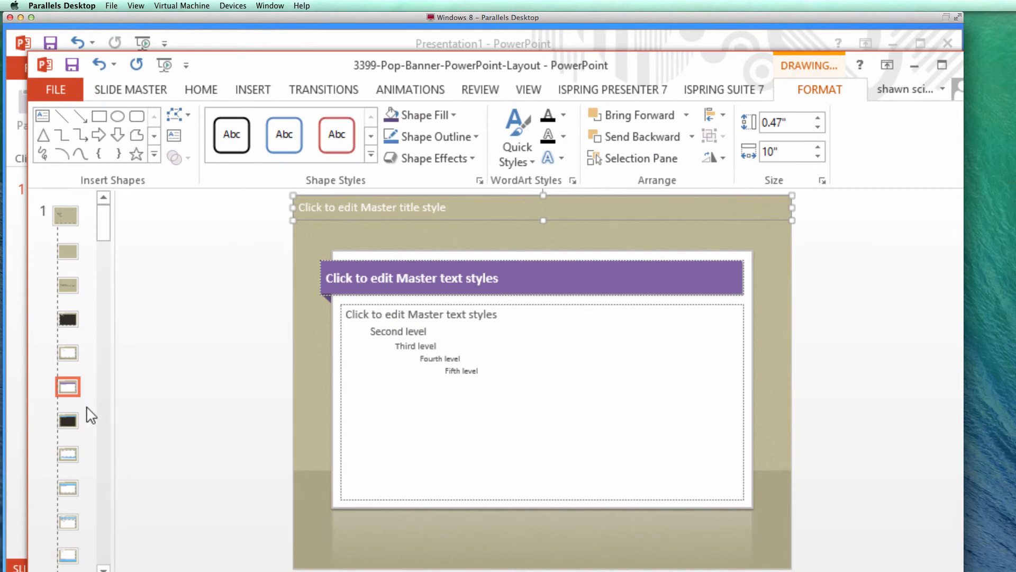
pyautogui.click(68, 422)
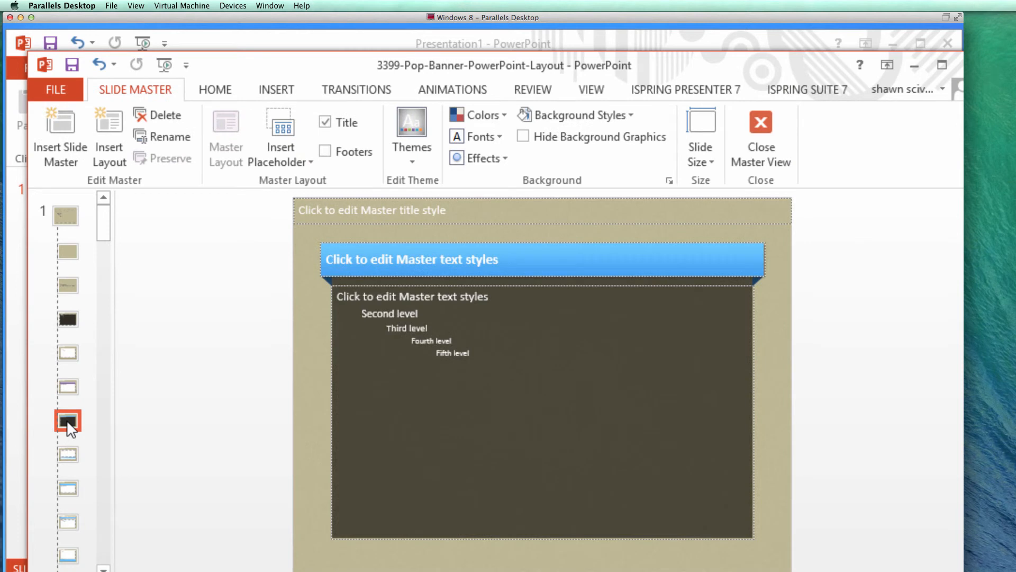
pyautogui.click(69, 390)
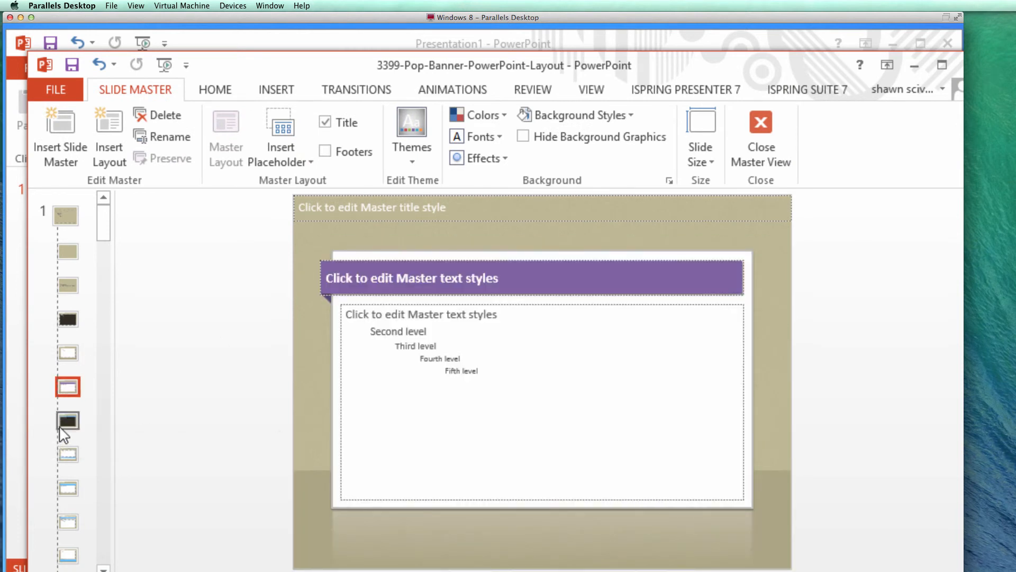
pyautogui.click(66, 424)
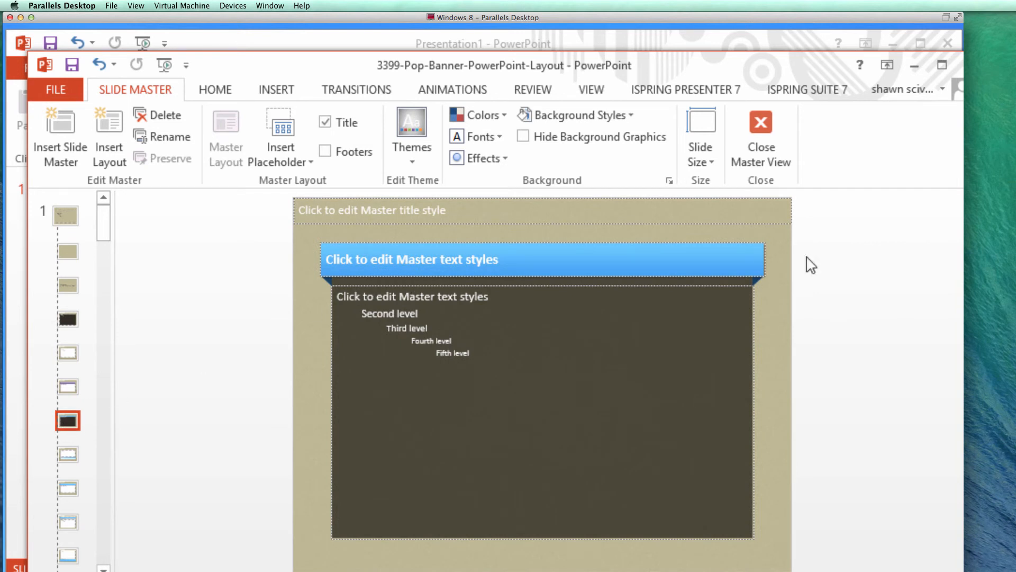
# - Bring up the layout commands for the purple-banner layout
pyautogui.click(70, 389)
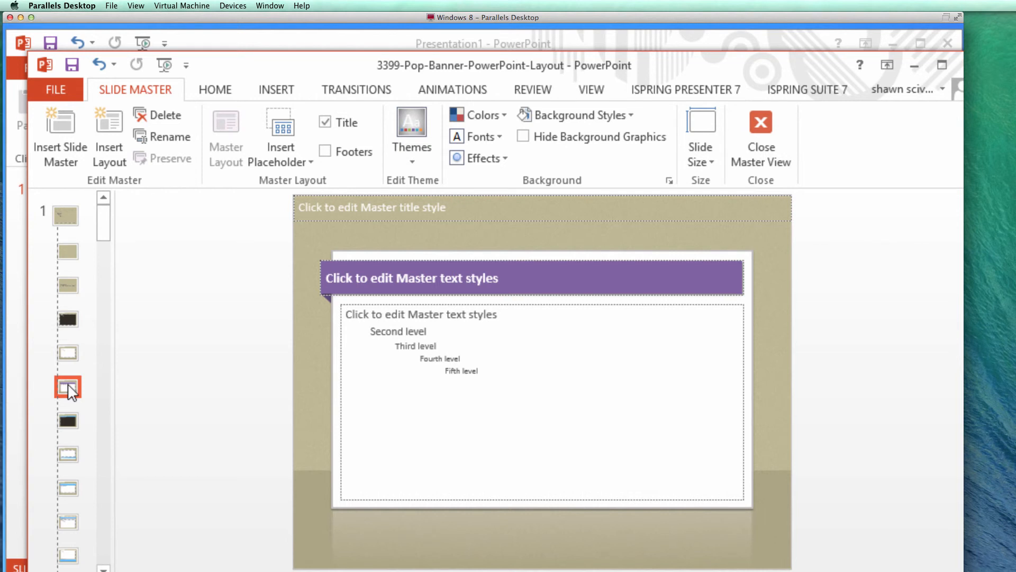
pyautogui.rightClick(71, 392)
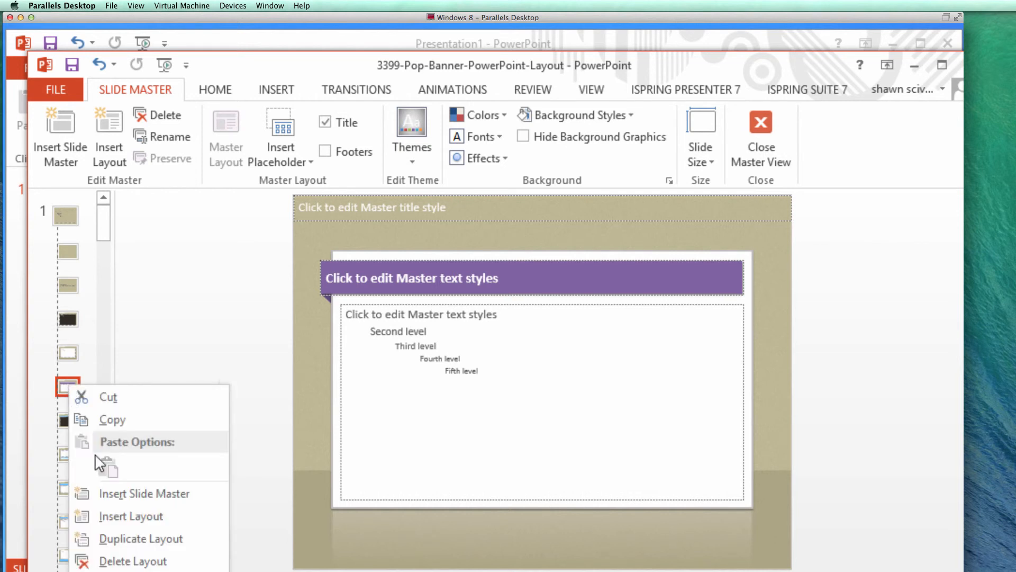